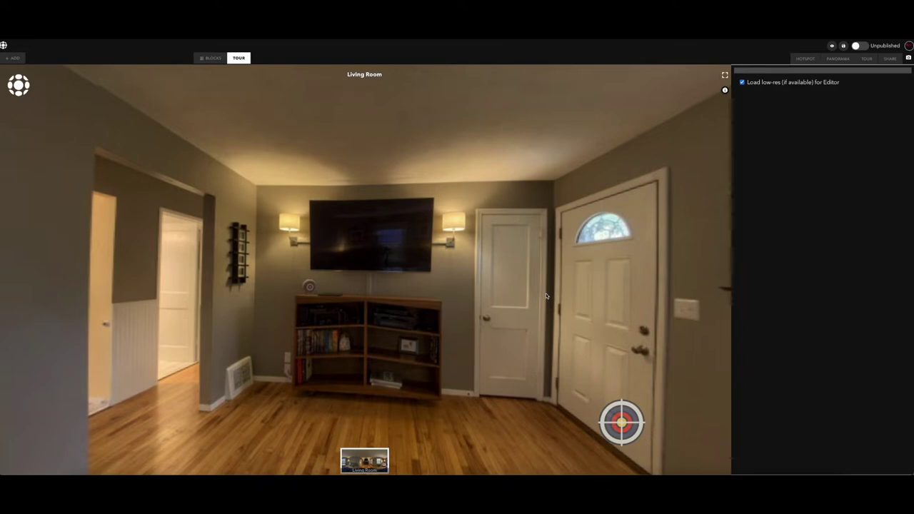
# Add a Magic Embed block to the Living Room panorama and name it 'Living Room TV'.
pyautogui.click(15, 62)
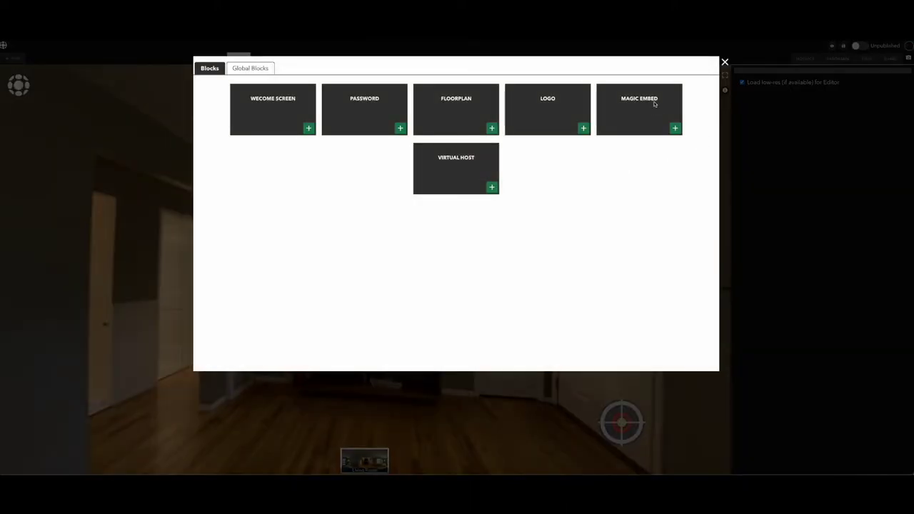
pyautogui.click(674, 128)
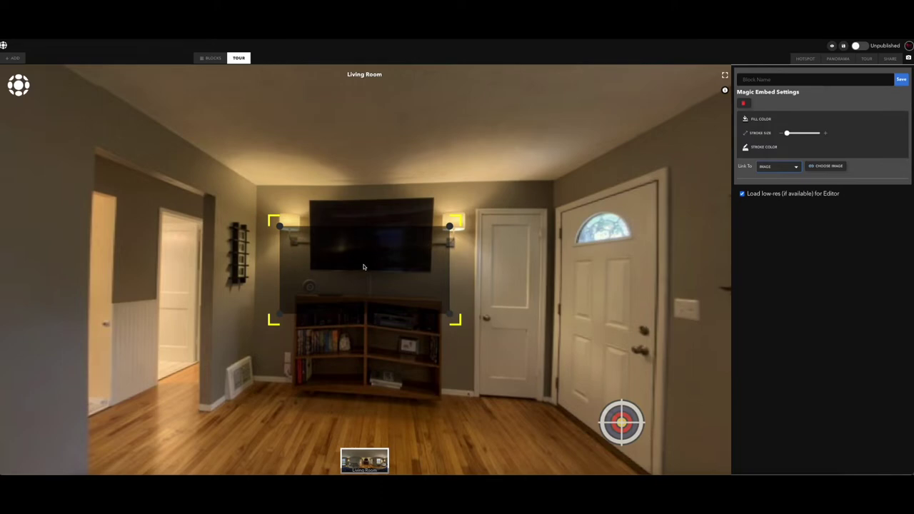
pyautogui.click(783, 80)
pyautogui.write('Living Room TV')
# Link the embed to Video and choose the second train clip, TPME_MagicEmbed_Media.m4v, from the gallery.
pyautogui.click(796, 167)
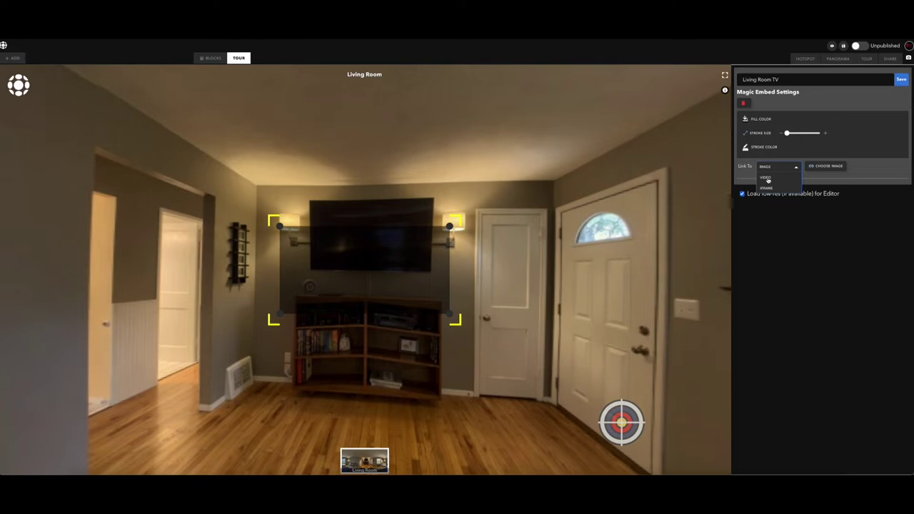
pyautogui.click(767, 179)
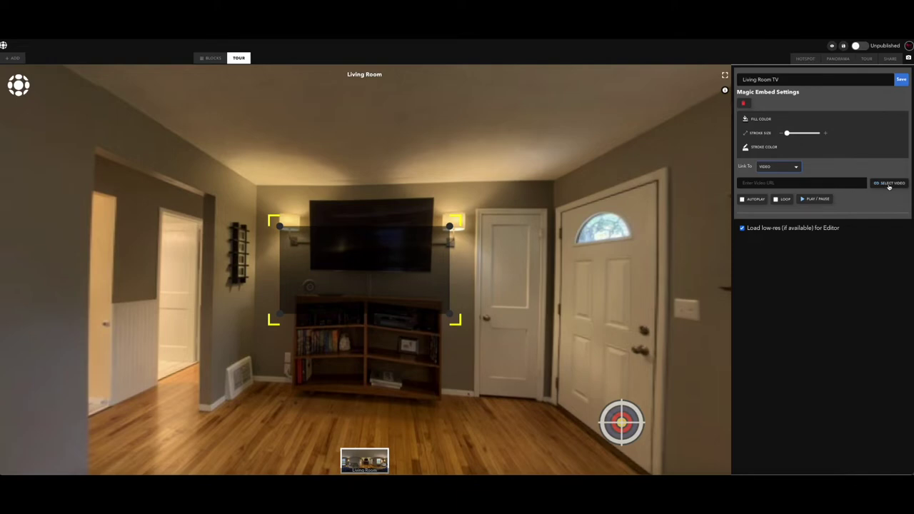
pyautogui.click(888, 184)
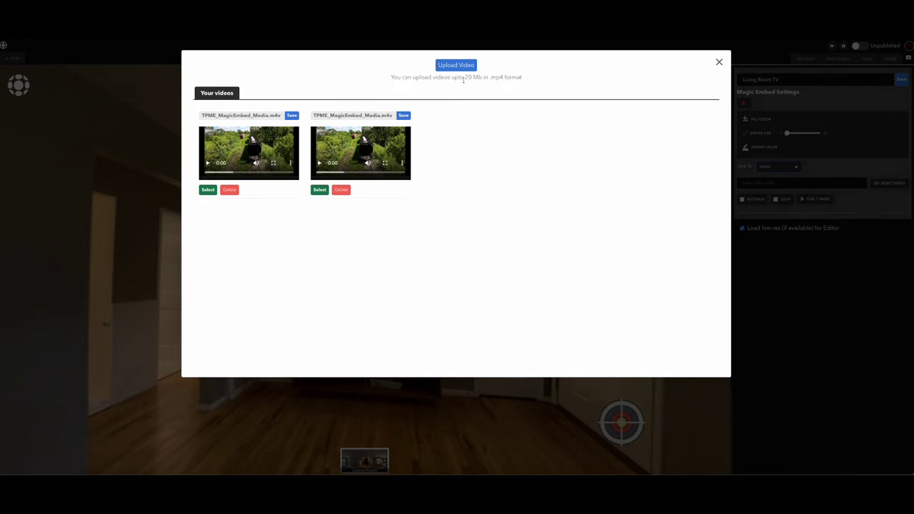
pyautogui.click(458, 69)
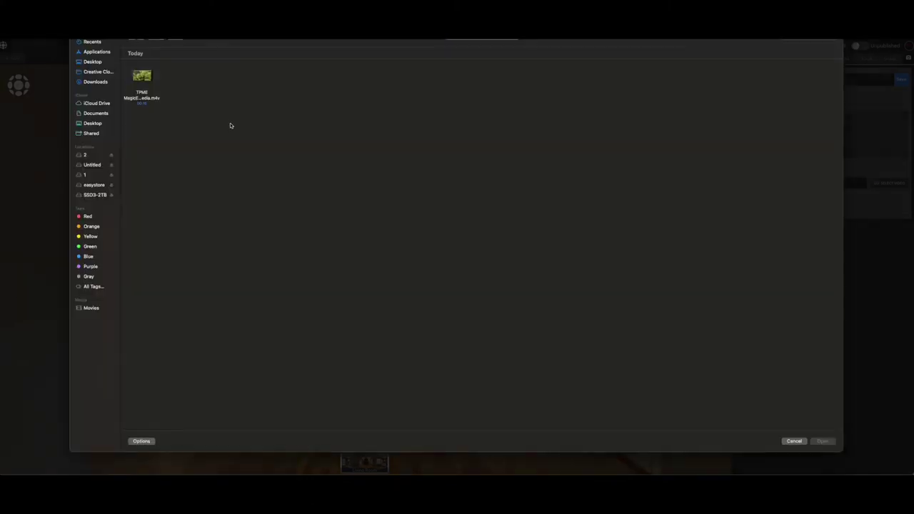
pyautogui.click(793, 441)
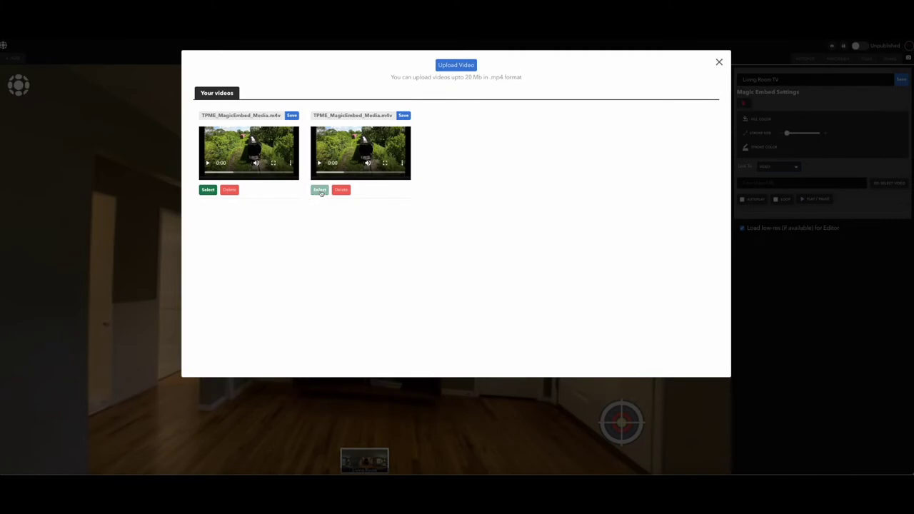
pyautogui.click(318, 189)
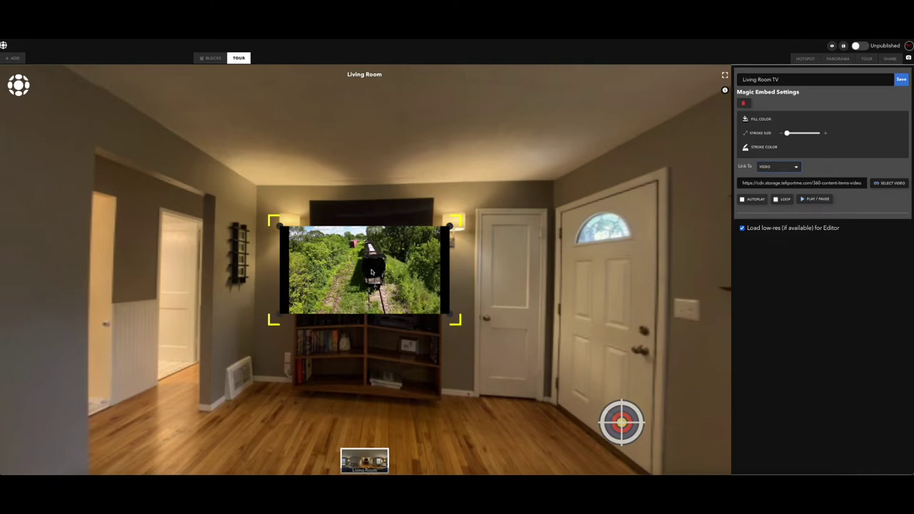
# Move the train video frame onto the TV and pin all four corners to the screen's corners.
pyautogui.moveTo(377, 264)
pyautogui.mouseDown()
pyautogui.moveTo(387, 242)
pyautogui.moveTo(289, 265)
pyautogui.moveTo(308, 257)
pyautogui.moveTo(319, 283)
pyautogui.moveTo(395, 272)
pyautogui.moveTo(387, 288)
pyautogui.mouseUp()
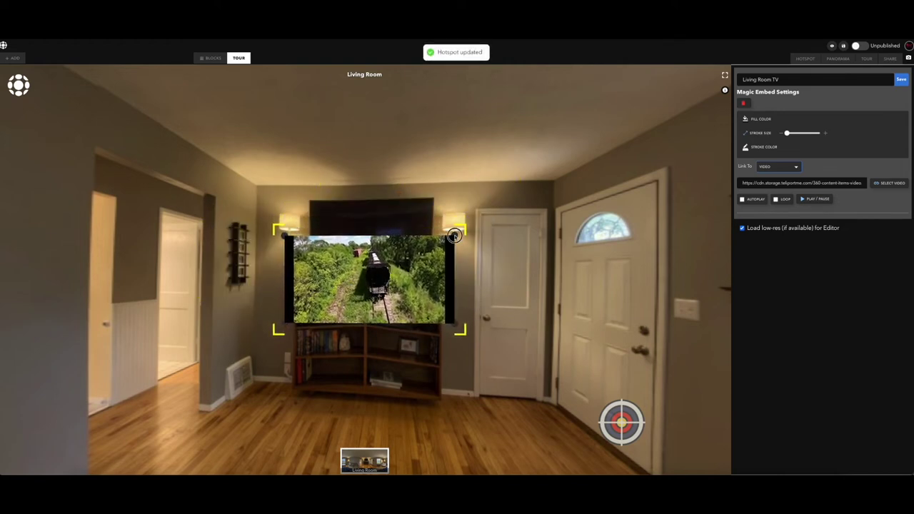
pyautogui.moveTo(455, 235)
pyautogui.mouseDown()
pyautogui.moveTo(431, 234)
pyautogui.moveTo(433, 198)
pyautogui.mouseUp()
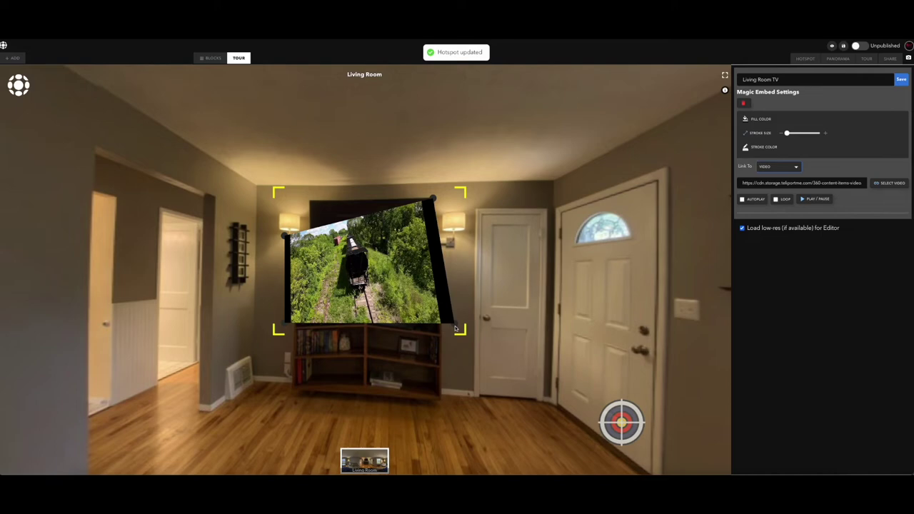
pyautogui.moveTo(454, 325)
pyautogui.mouseDown()
pyautogui.moveTo(435, 327)
pyautogui.moveTo(409, 260)
pyautogui.moveTo(427, 270)
pyautogui.mouseUp()
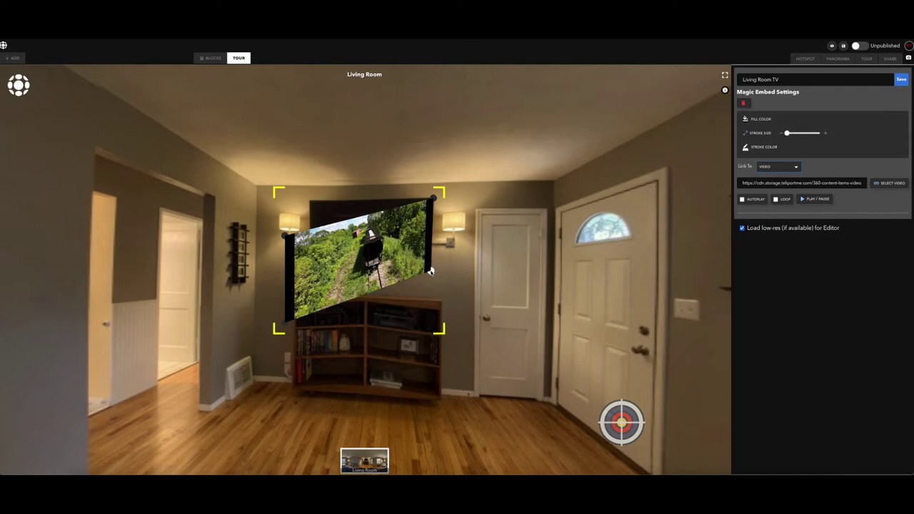
pyautogui.moveTo(285, 235); pyautogui.dragTo(307, 200)
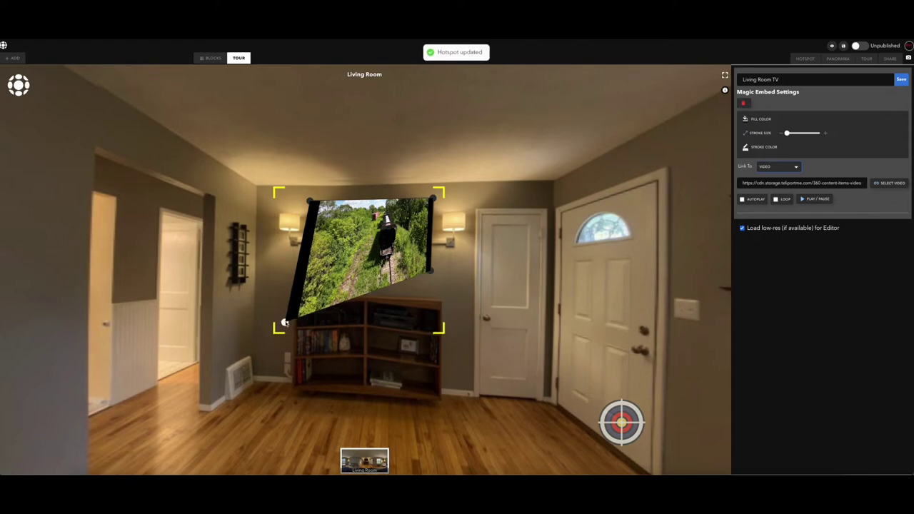
pyautogui.moveTo(284, 323); pyautogui.dragTo(309, 272)
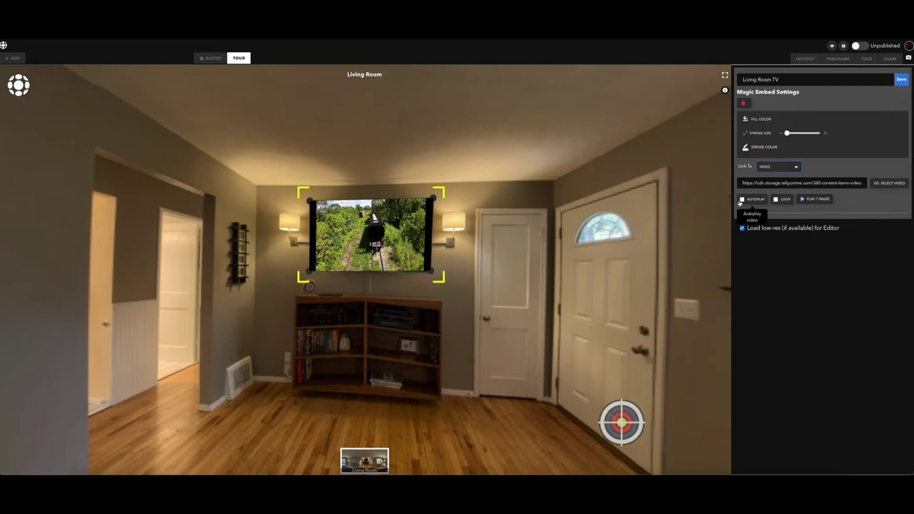
# Turn on Autoplay and Loop for the TV video, save, and test playback with play/pause.
pyautogui.click(742, 199)
pyautogui.click(776, 200)
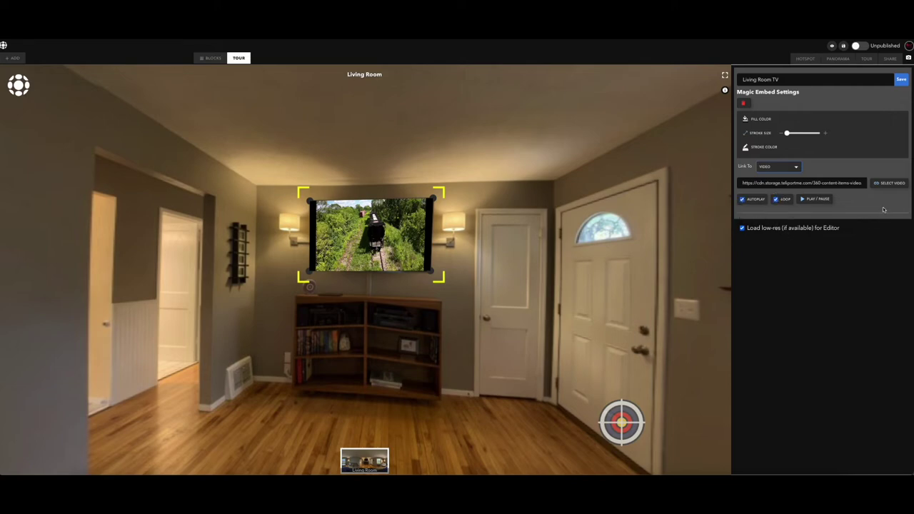
pyautogui.click(899, 80)
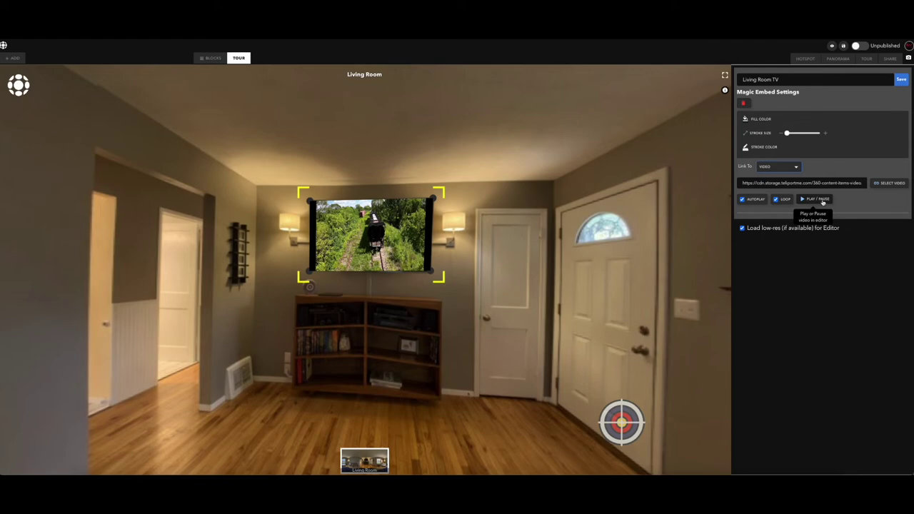
pyautogui.click(821, 202)
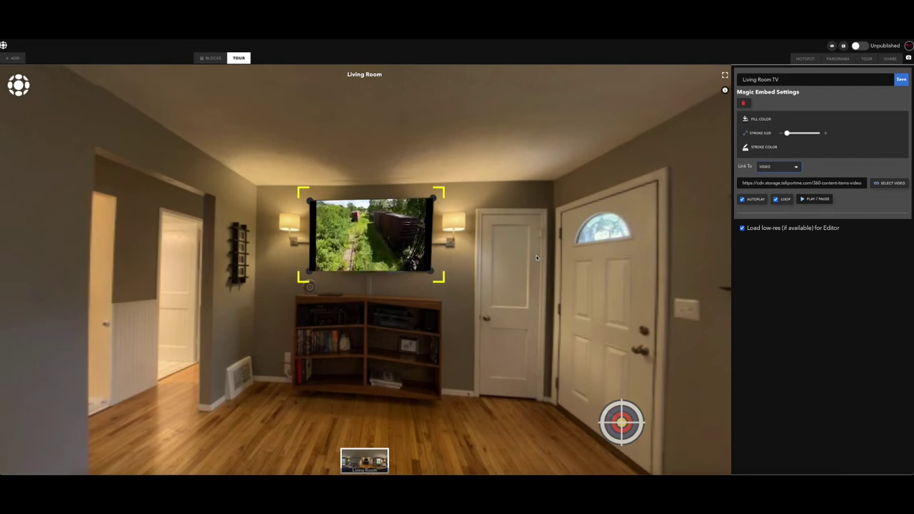
pyautogui.click(821, 201)
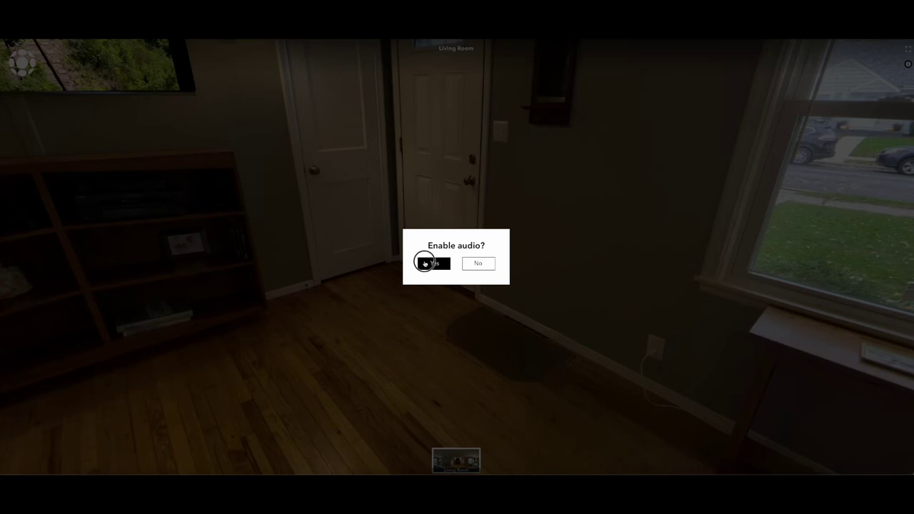
# Enable audio in the tour preview so the TV video plays with sound.
pyautogui.click(425, 264)
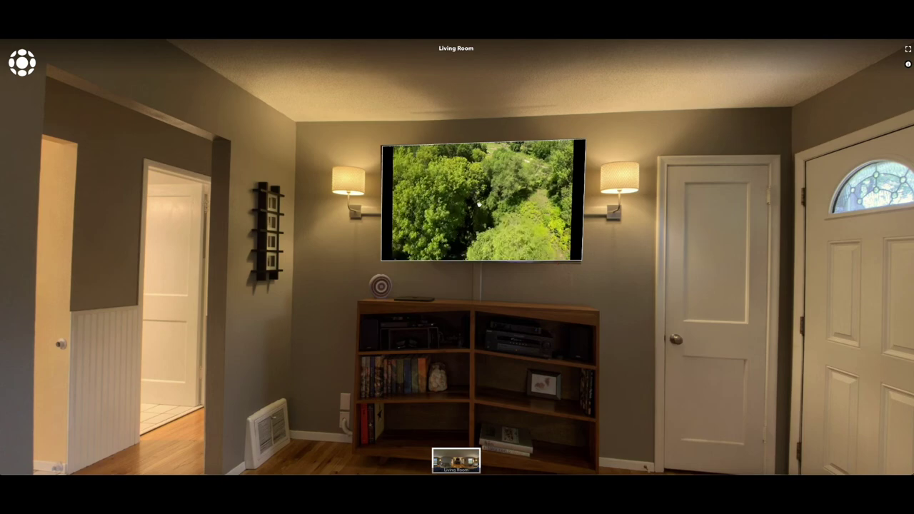
pyautogui.moveTo(287, 306)
pyautogui.mouseDown()
pyautogui.moveTo(492, 290)
pyautogui.moveTo(584, 308)
pyautogui.moveTo(536, 314)
pyautogui.moveTo(80, 297)
pyautogui.moveTo(549, 314)
pyautogui.moveTo(535, 352)
pyautogui.moveTo(333, 350)
pyautogui.mouseUp()
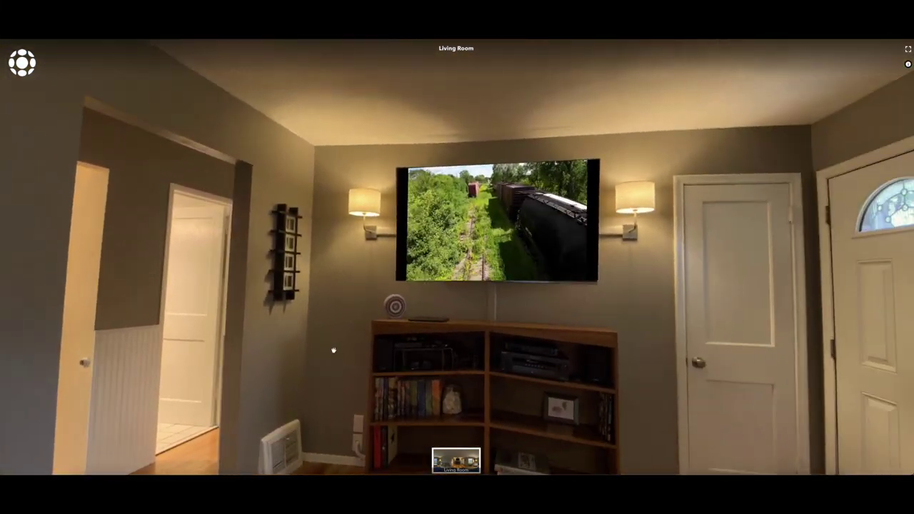
pyautogui.moveTo(474, 321)
pyautogui.mouseDown()
pyautogui.moveTo(339, 326)
pyautogui.moveTo(290, 306)
pyautogui.mouseUp()
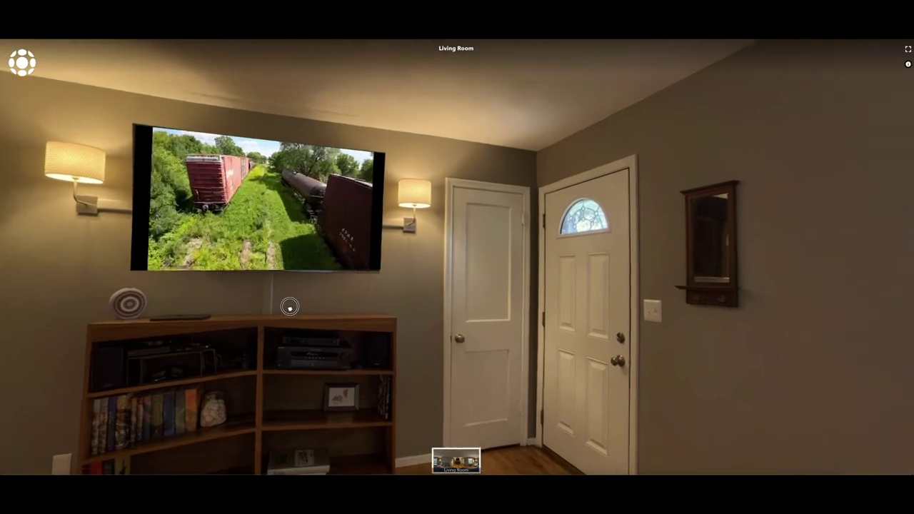
pyautogui.moveTo(460, 346)
pyautogui.mouseDown()
pyautogui.moveTo(352, 346)
pyautogui.moveTo(558, 347)
pyautogui.mouseUp()
pyautogui.moveTo(295, 335); pyautogui.dragTo(618, 346)
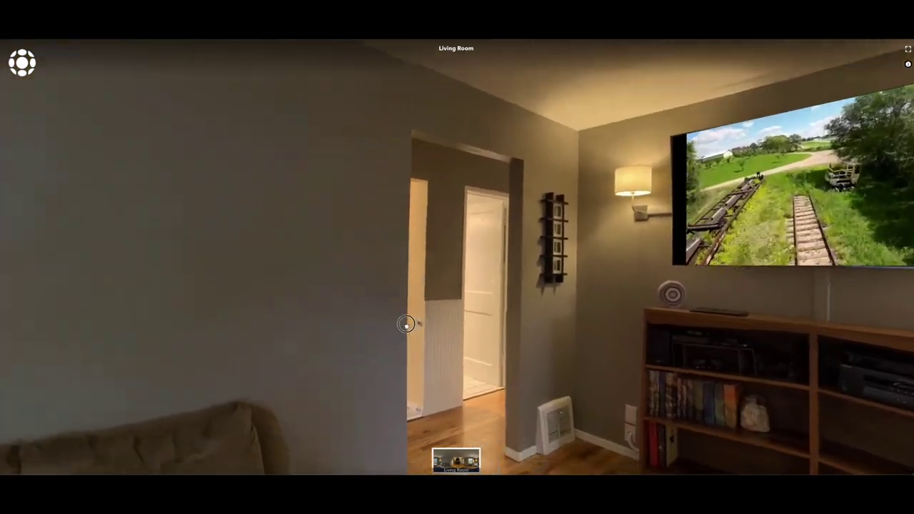
pyautogui.moveTo(405, 324)
pyautogui.mouseDown()
pyautogui.moveTo(507, 302)
pyautogui.moveTo(359, 321)
pyautogui.moveTo(555, 338)
pyautogui.moveTo(353, 333)
pyautogui.moveTo(322, 222)
pyautogui.moveTo(336, 407)
pyautogui.mouseUp()
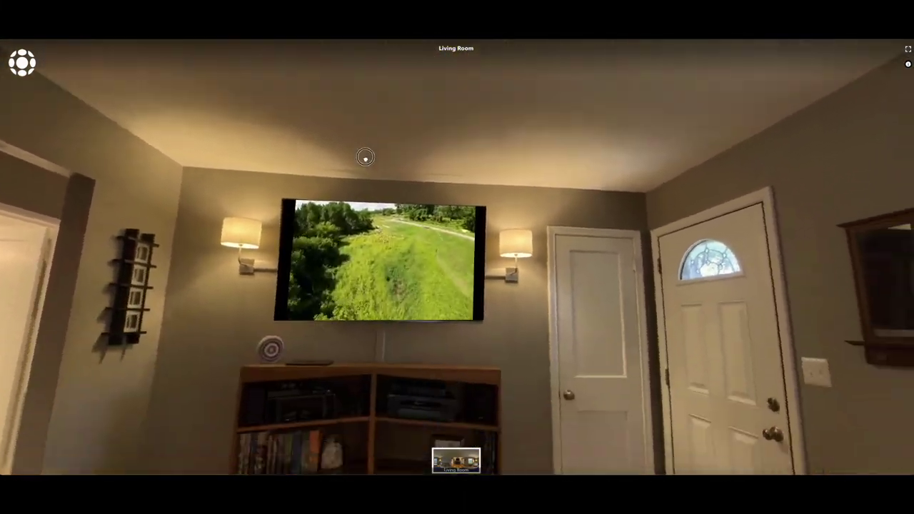
pyautogui.moveTo(365, 157)
pyautogui.mouseDown()
pyautogui.moveTo(579, 207)
pyautogui.moveTo(786, 215)
pyautogui.moveTo(564, 214)
pyautogui.moveTo(516, 288)
pyautogui.moveTo(465, 263)
pyautogui.mouseUp()
pyautogui.moveTo(683, 245); pyautogui.dragTo(81, 284)
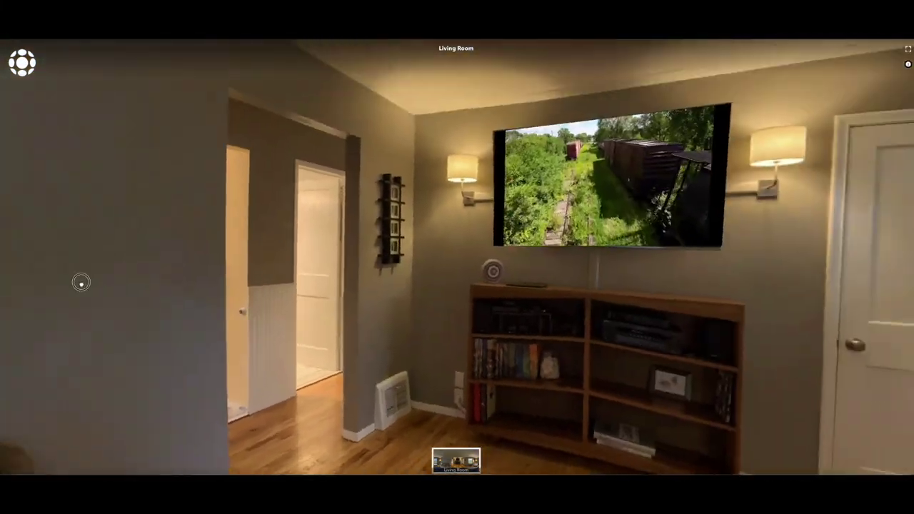
pyautogui.moveTo(558, 280)
pyautogui.mouseDown()
pyautogui.moveTo(281, 397)
pyautogui.moveTo(564, 399)
pyautogui.moveTo(428, 155)
pyautogui.moveTo(130, 305)
pyautogui.moveTo(459, 355)
pyautogui.moveTo(512, 306)
pyautogui.mouseUp()
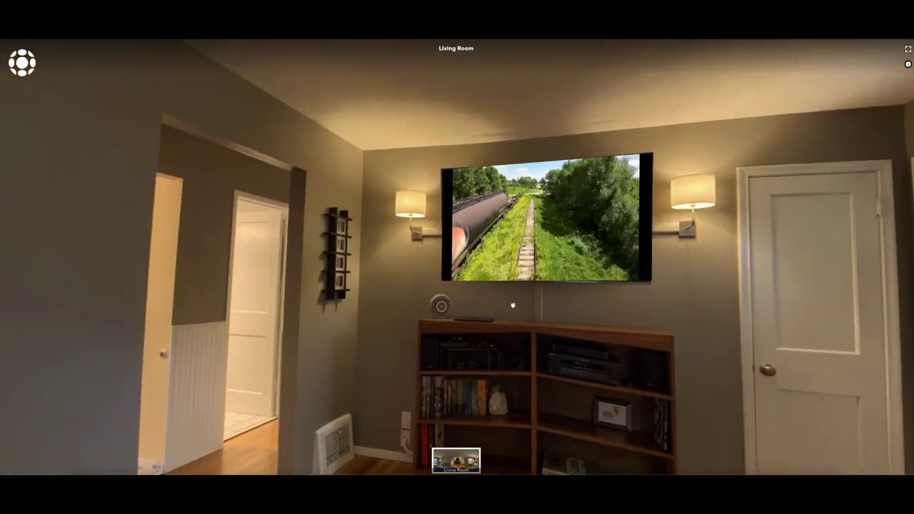